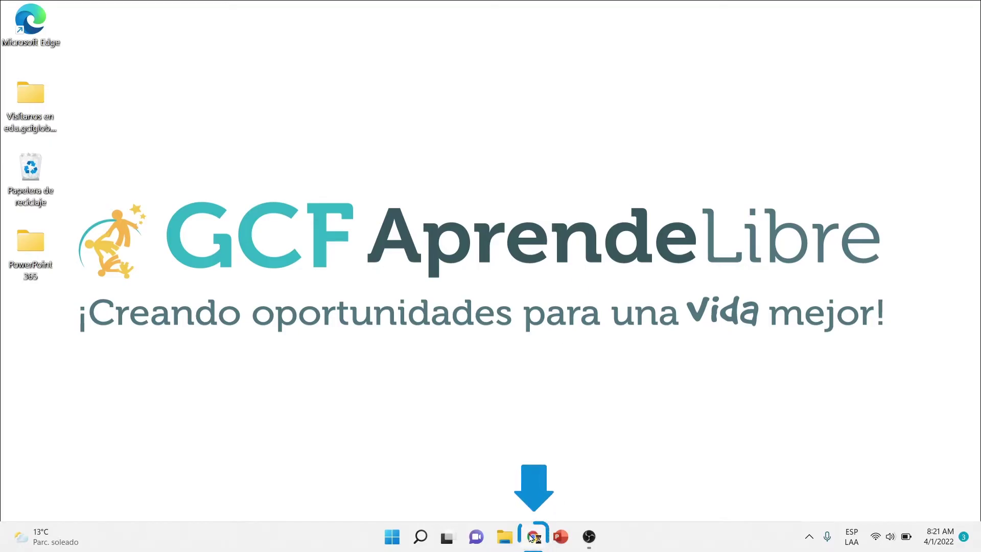
- Load office.com in Chrome and open its Iniciar sesión page
left_click(531, 537)
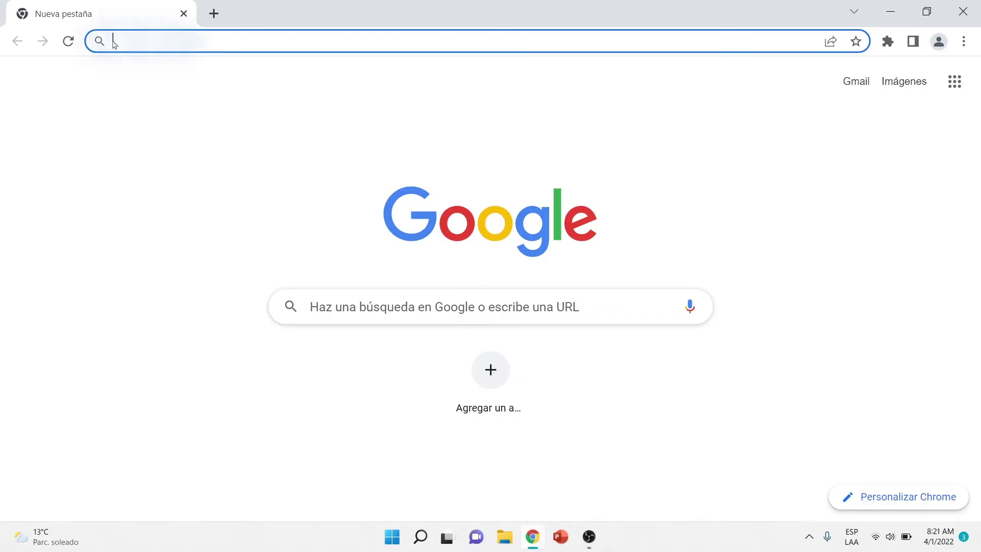
type("office")
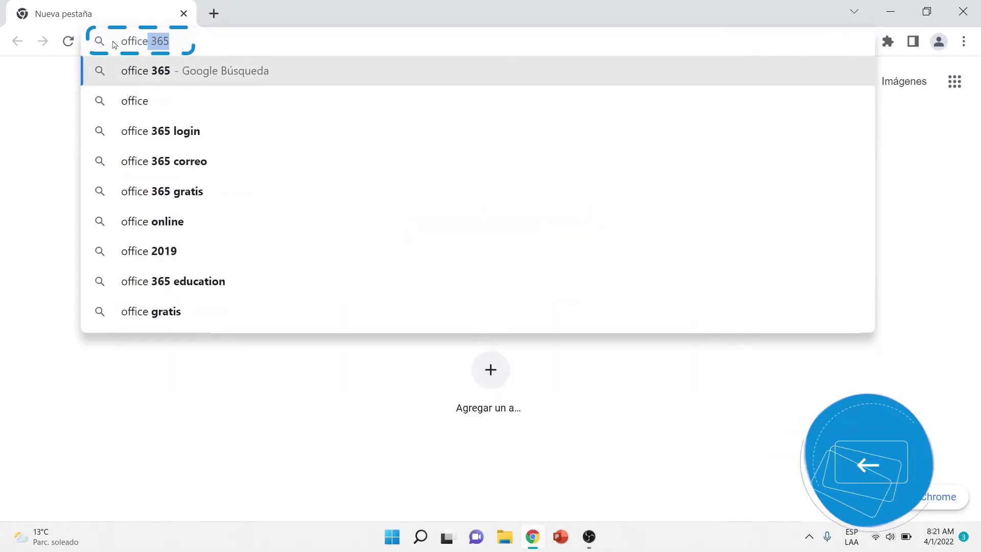
type(".com")
key("Return")
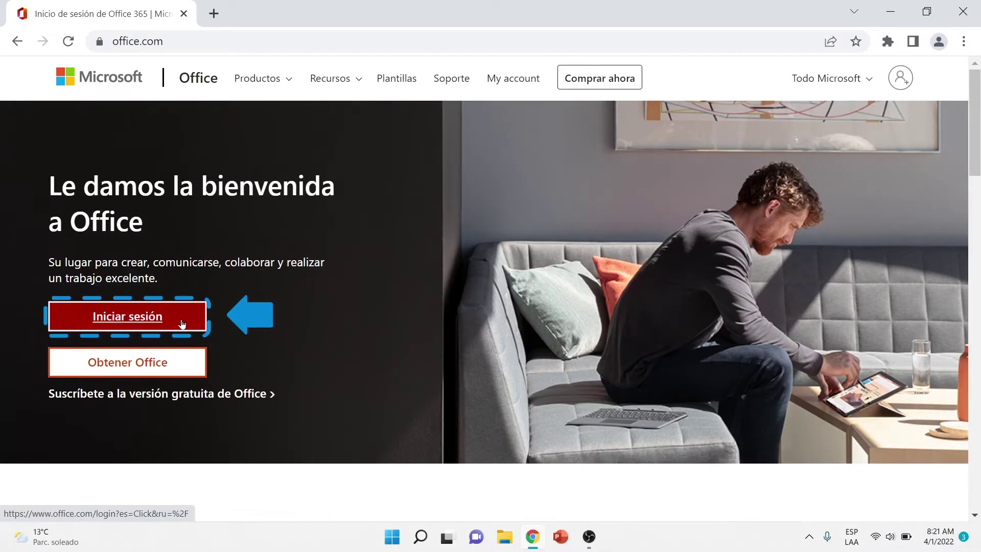
left_click(181, 320)
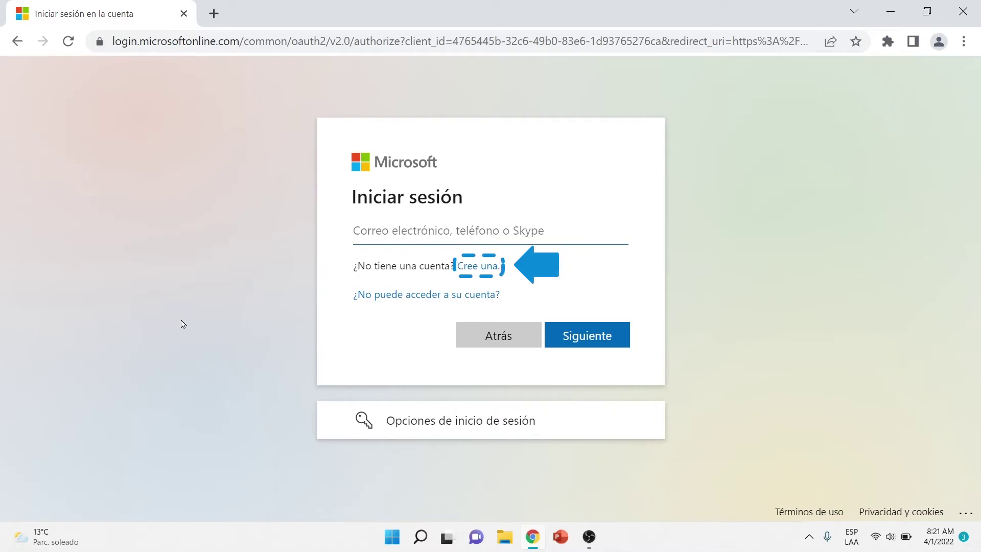
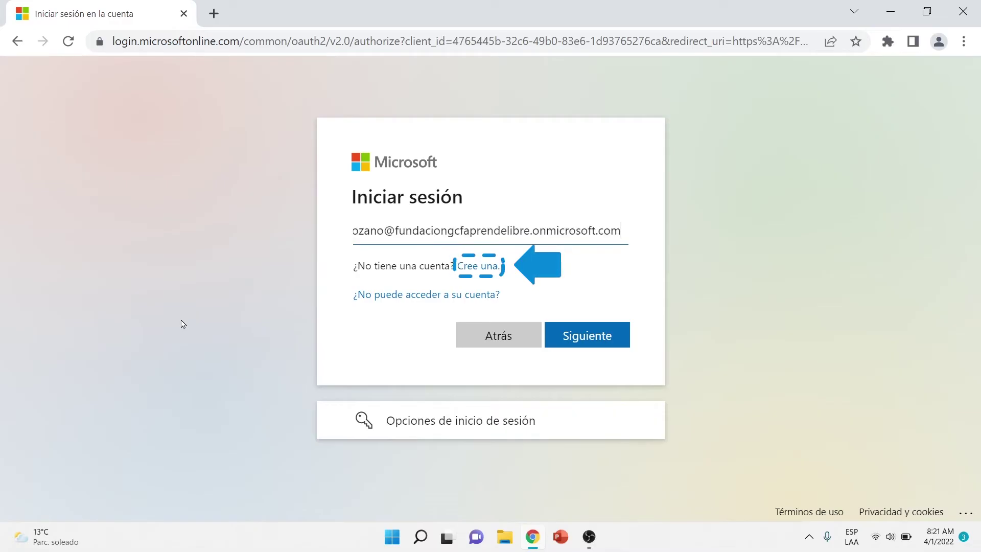
- Enter the work account e-mail and password, tick No volver a mostrar, and choose to stay signed in
left_click(575, 340)
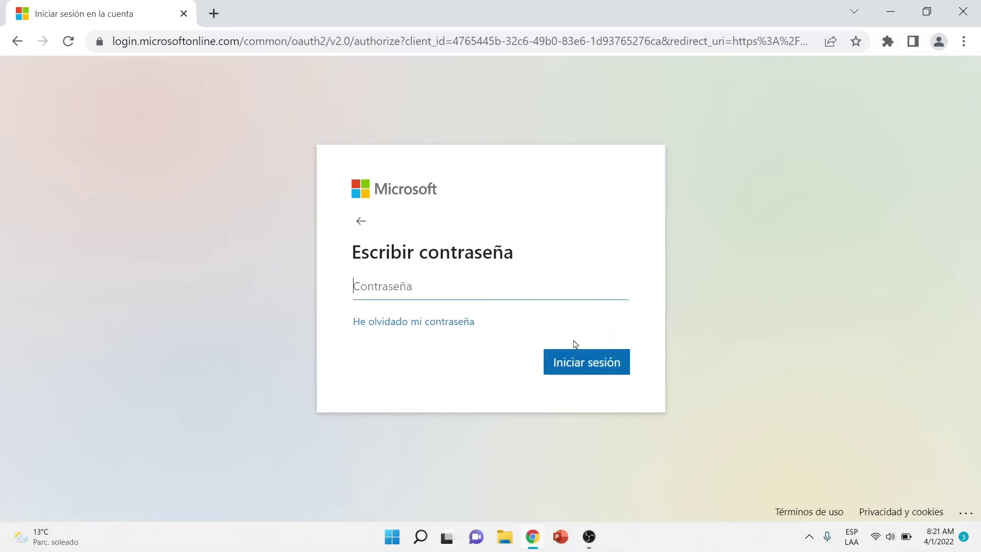
key("Tab")
key("Return")
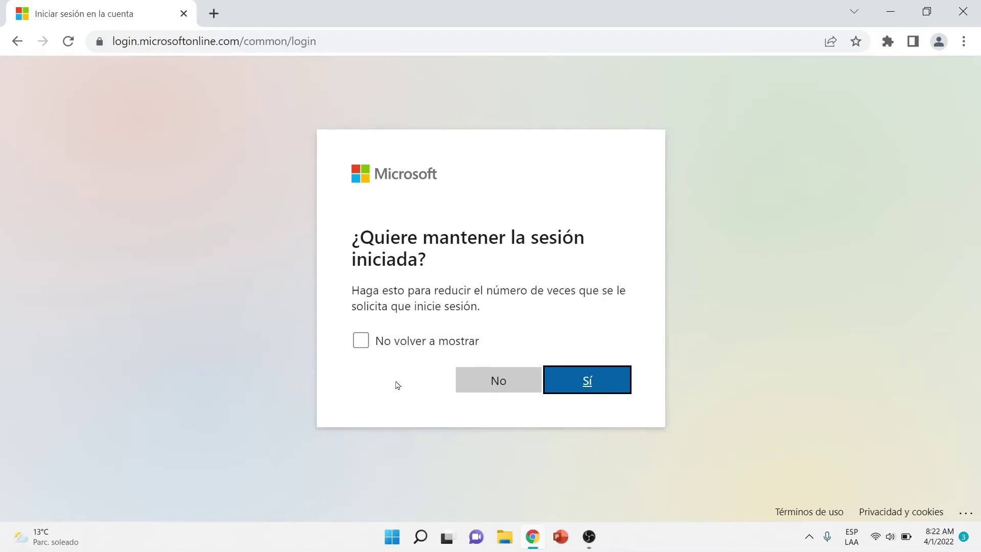
left_click(361, 341)
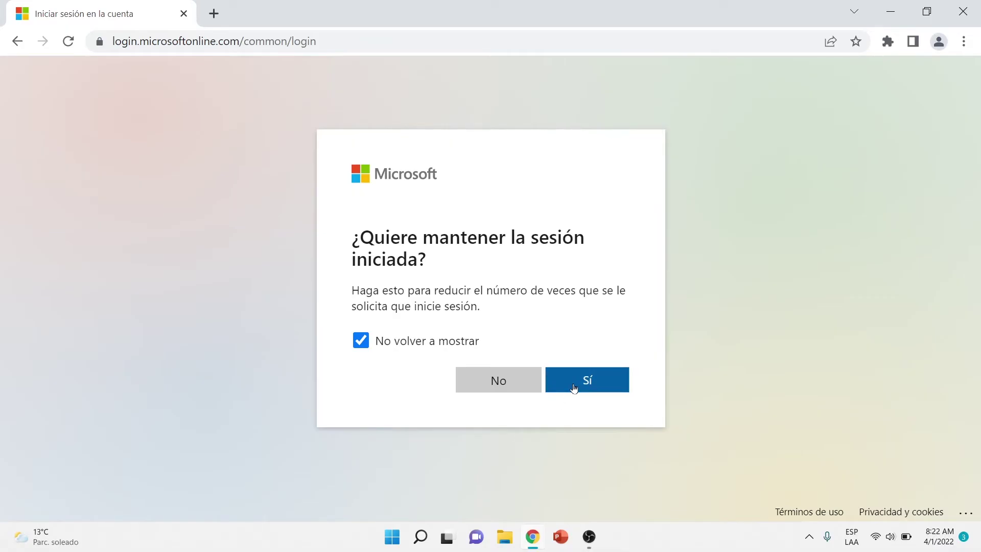
left_click(574, 387)
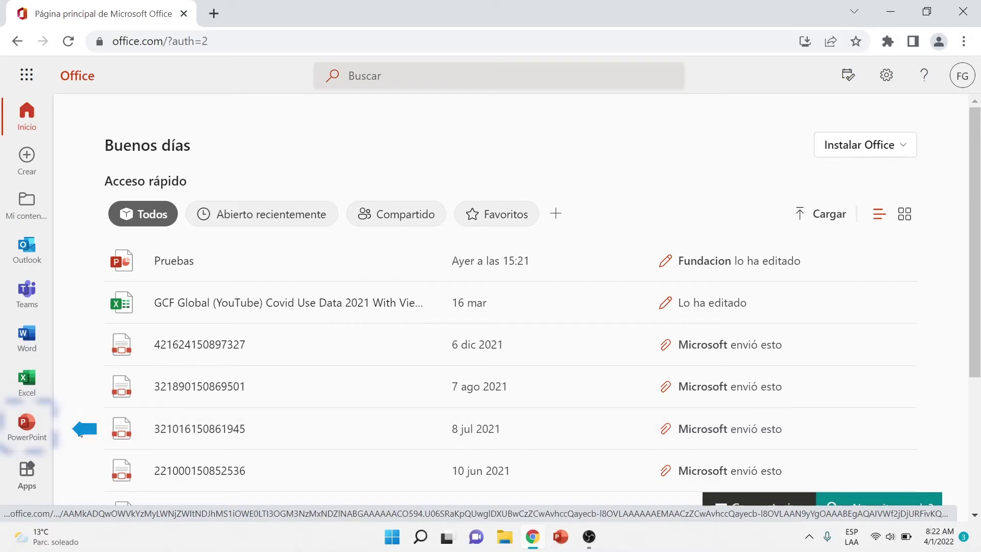
- Open PowerPoint from the Office.com sidebar and browse its Crear templates and recent presentations
left_click(41, 427)
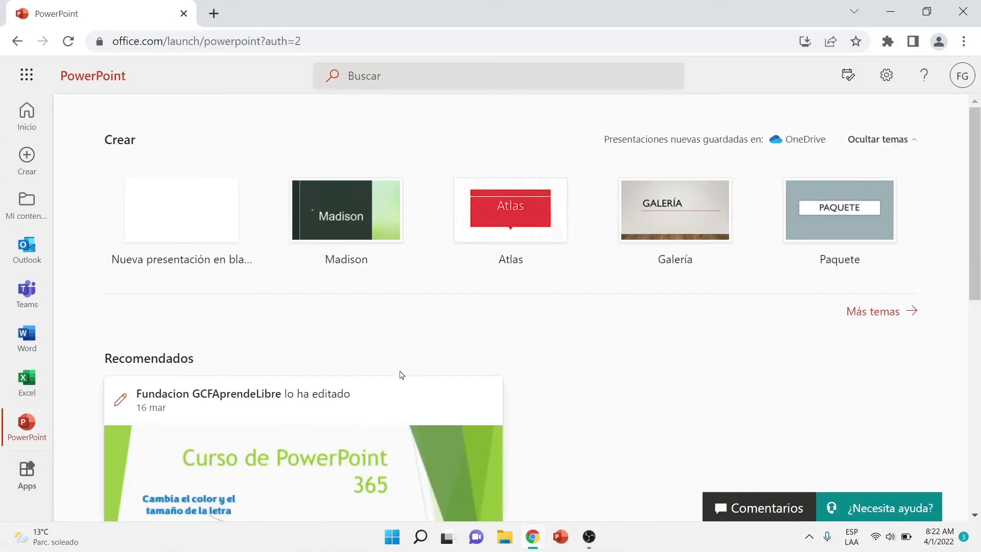
scroll(511, 321, "down", 2)
scroll(511, 321, "down", 3)
scroll(511, 322, "down", 2)
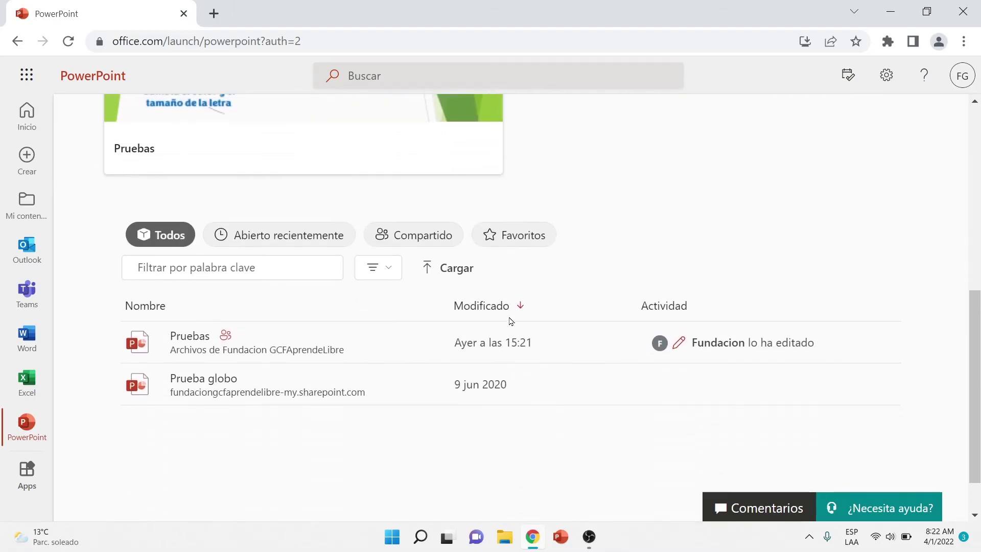
scroll(511, 322, "up", 2)
scroll(511, 321, "up", 3)
scroll(510, 322, "up", 3)
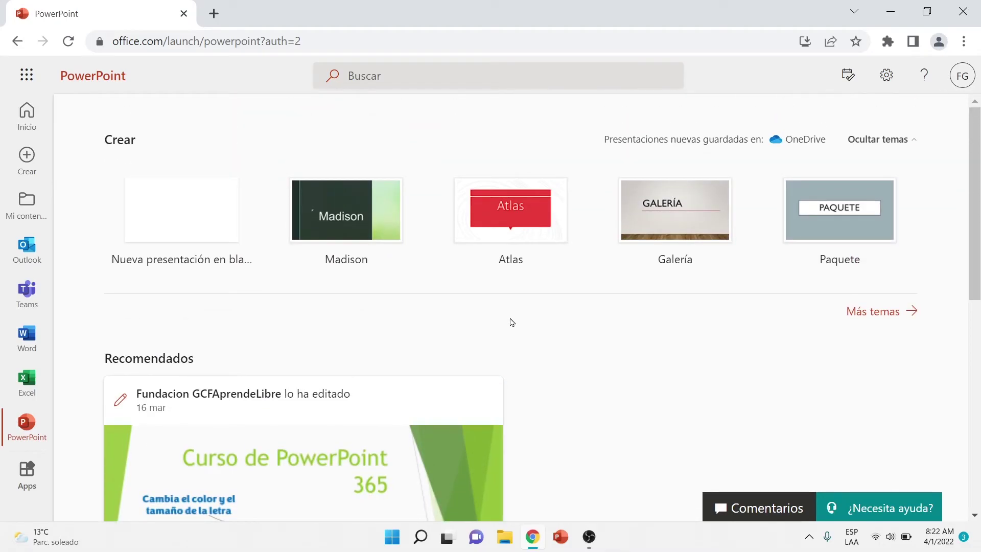
- Launch desktop PowerPoint, choose Iniciar sesión in setup, then close the Activar Office dialog
left_click(564, 548)
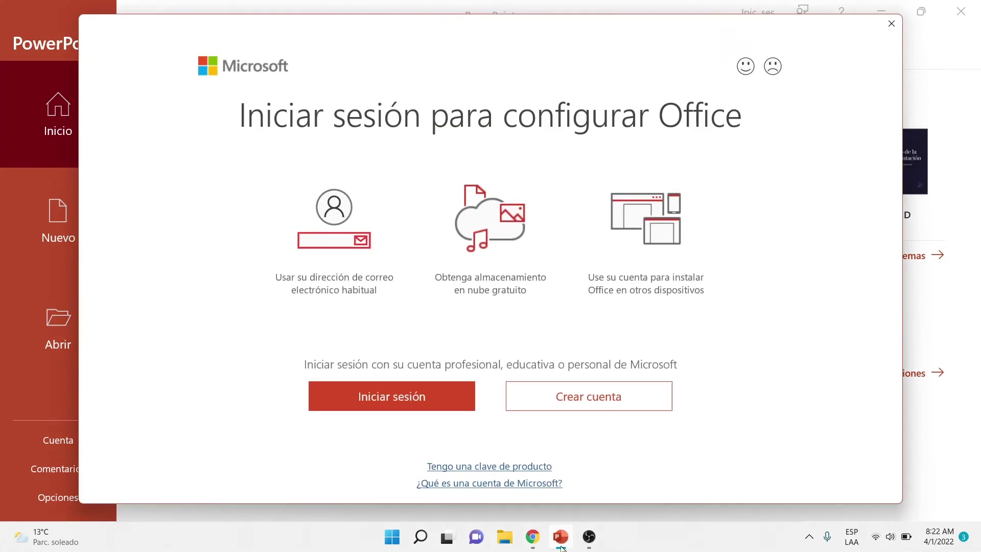
left_click(436, 403)
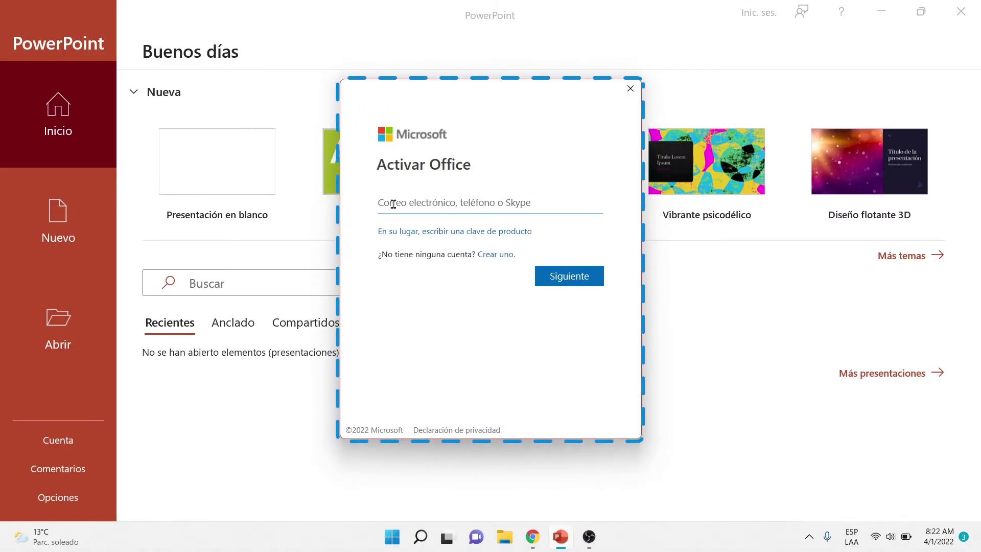
left_click(635, 89)
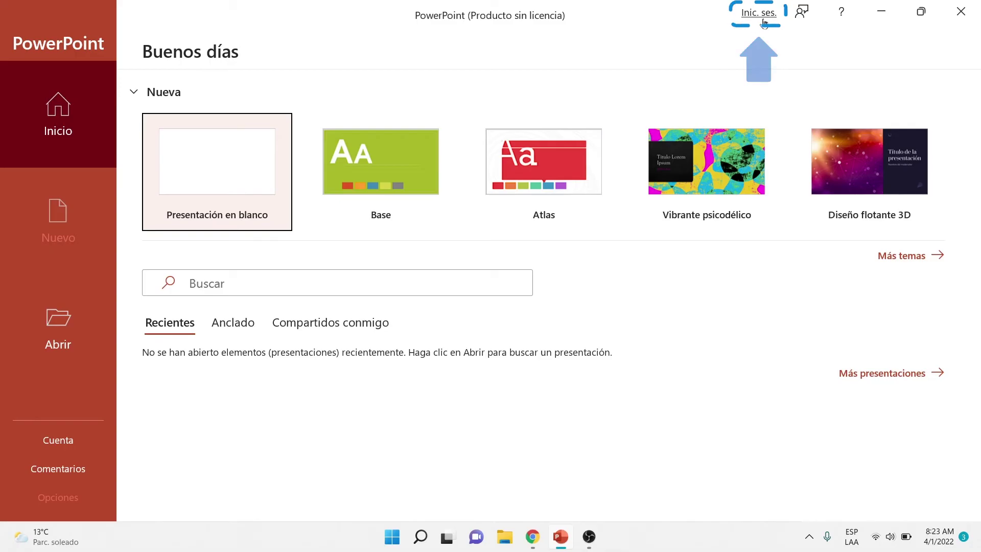
- Sign in via Inic. ses. with the pasted work e-mail and the account password
left_click(761, 21)
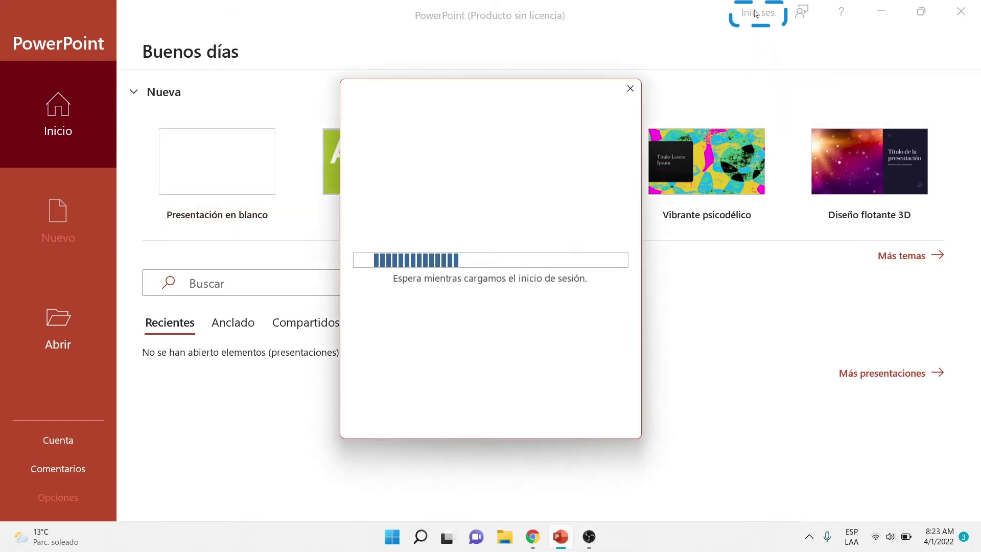
key("ctrl+v")
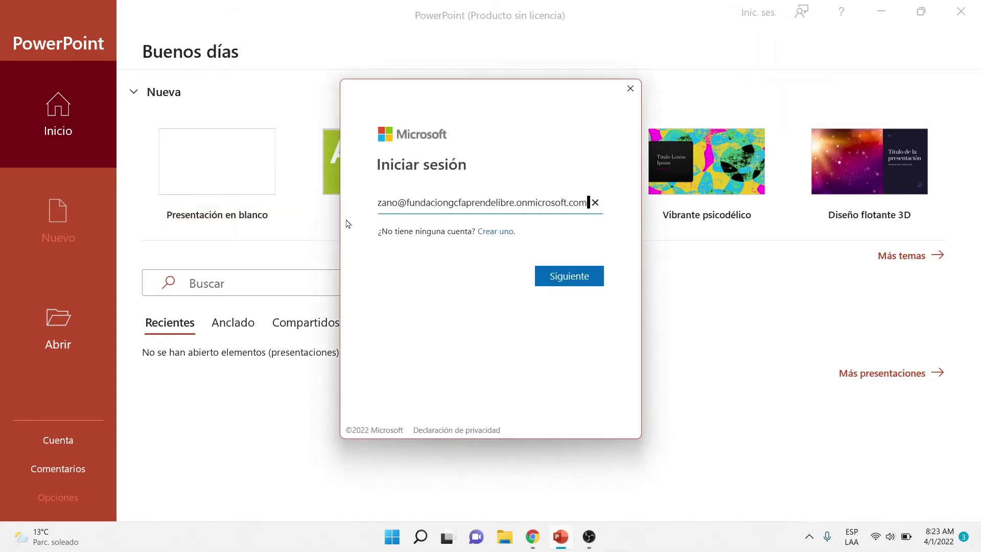
left_click(593, 276)
type("**********")
left_click(639, 295)
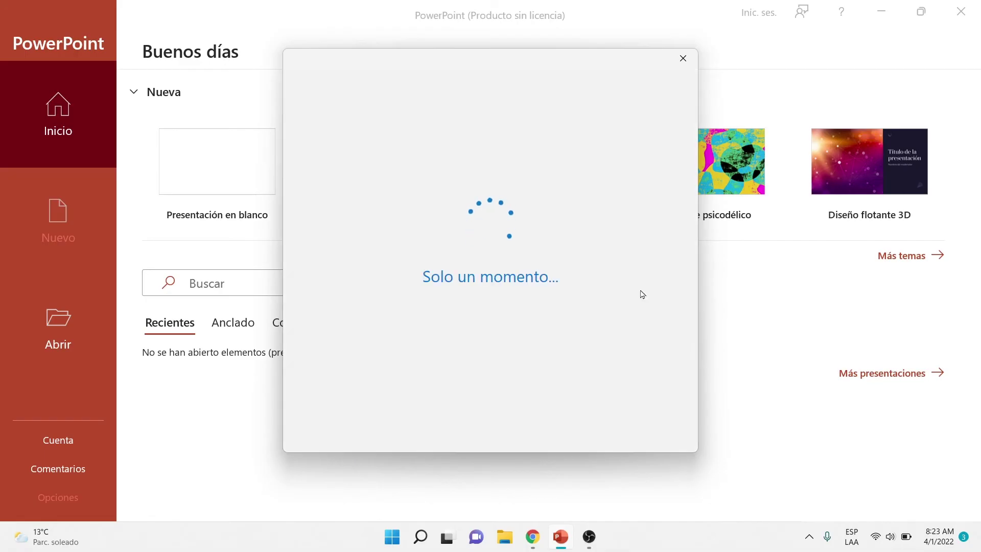